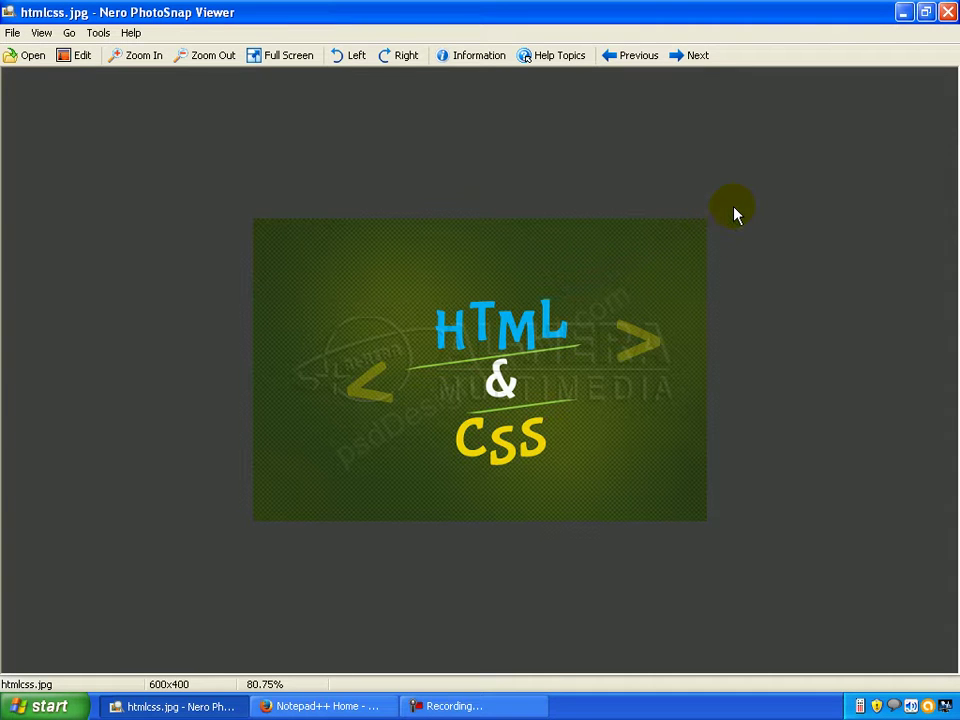
{"action": "left_click", "coordinate": [903, 12]}
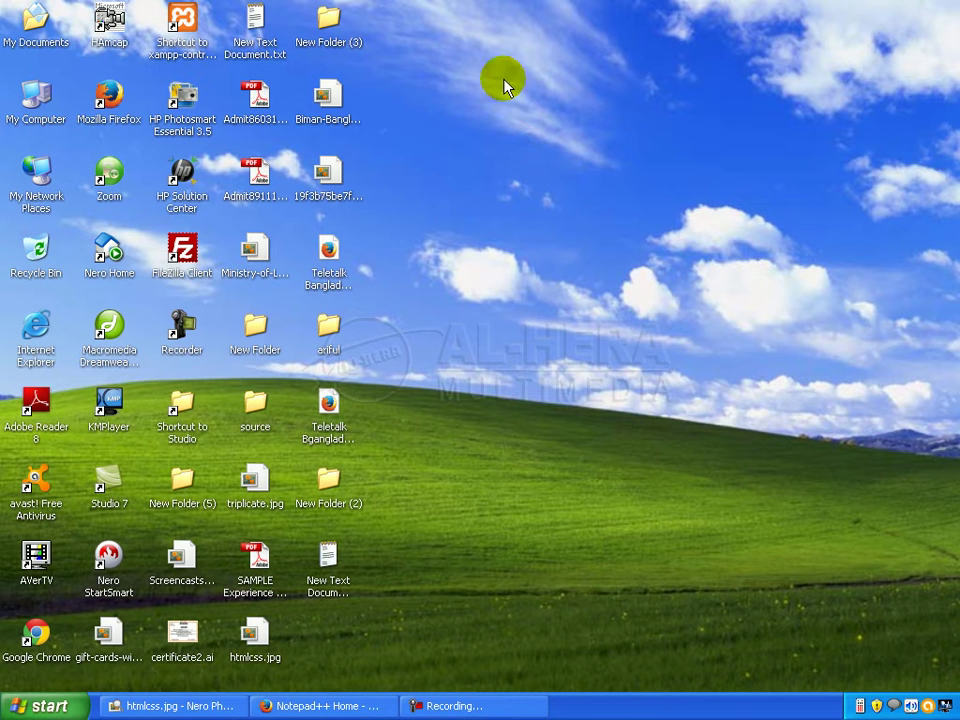
{"action": "right_click", "coordinate": [447, 77]}
{"action": "mouse_move", "coordinate": [561, 219]}
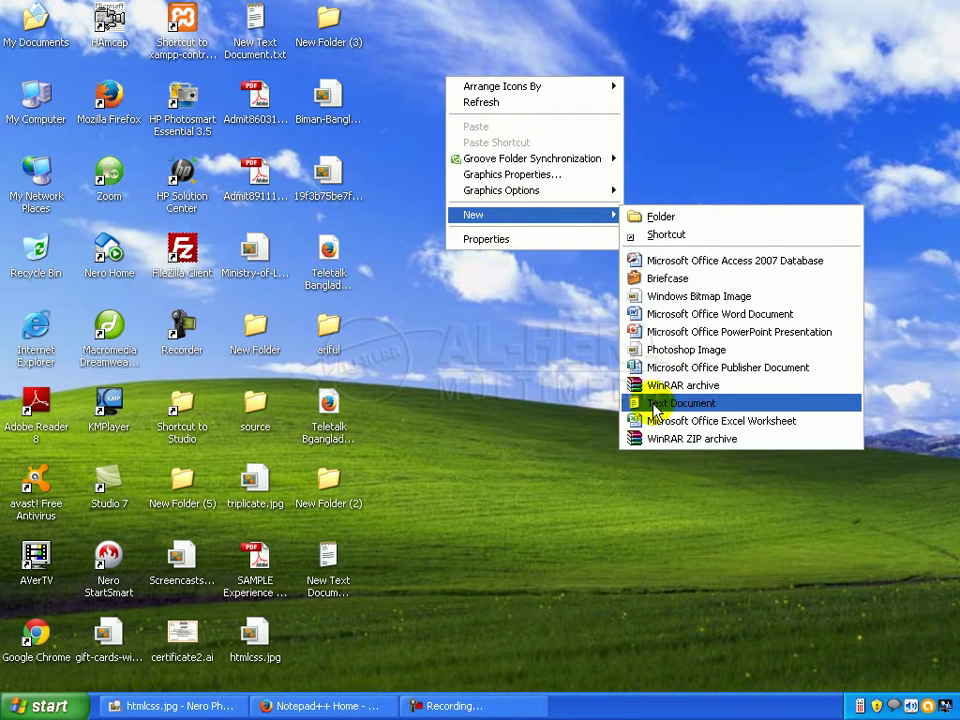
{"action": "left_click", "coordinate": [698, 405]}
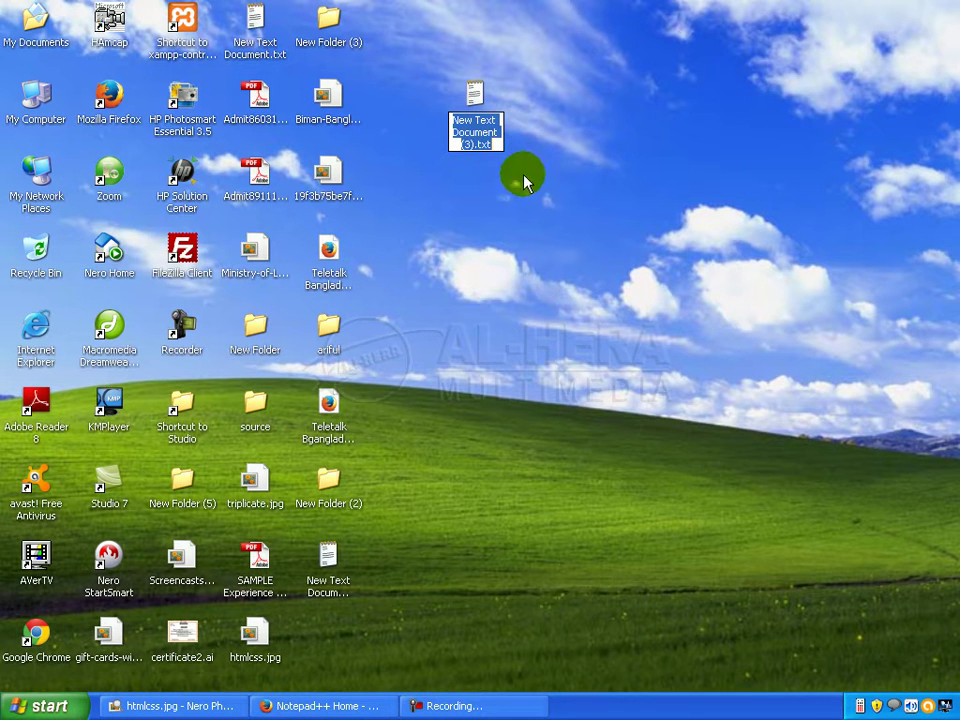
{"action": "left_click", "coordinate": [474, 100]}
{"action": "key", "text": "Delete"}
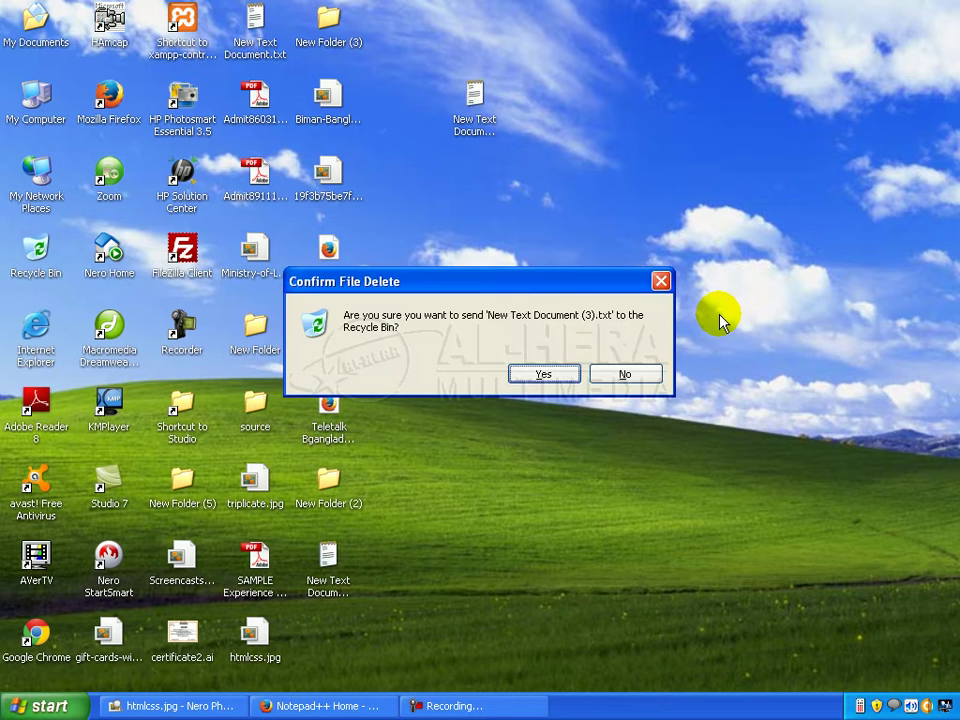
{"action": "left_click", "coordinate": [548, 371]}
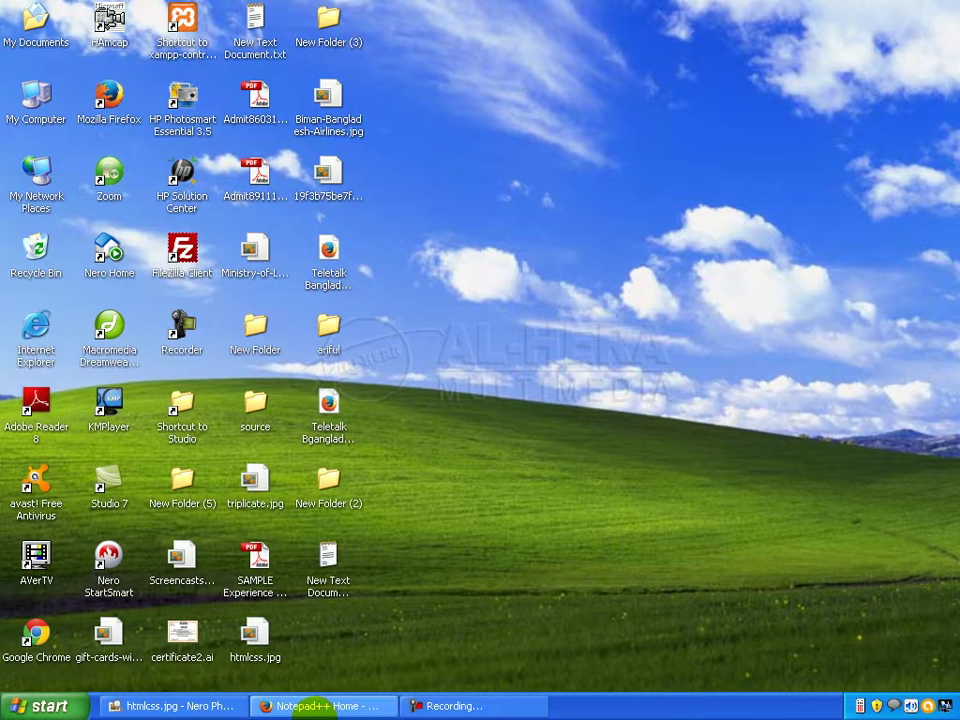
Switch to Firefox and open the download page for the current Notepad++ version, 6.7.4.
{"action": "left_click", "coordinate": [320, 706]}
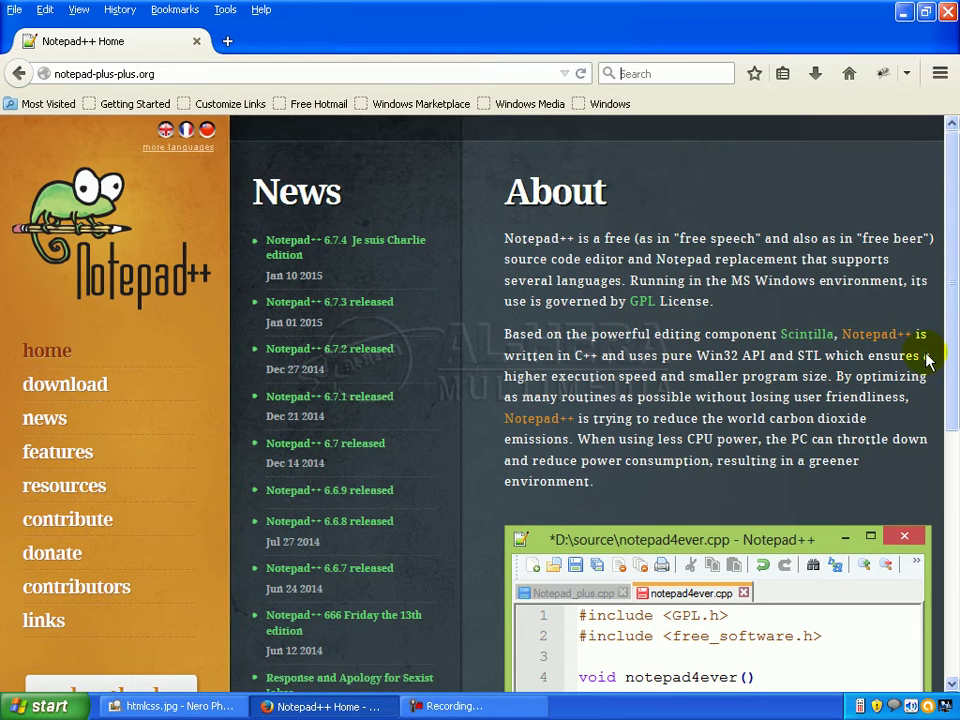
{"action": "left_click_drag", "start_coordinate": [955, 217], "coordinate": [950, 110]}
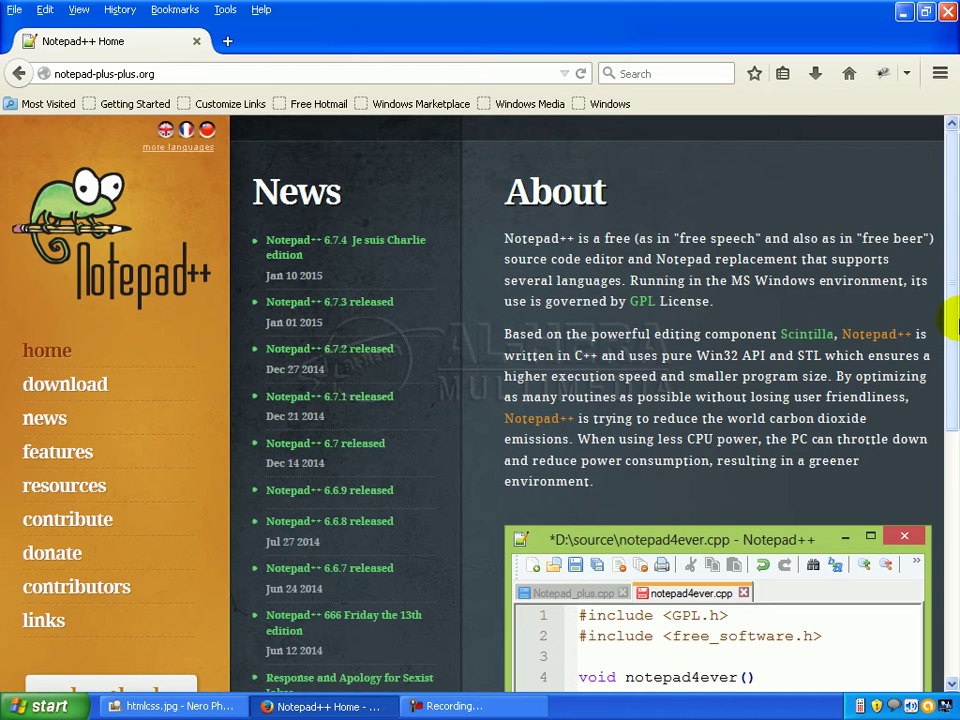
{"action": "scroll", "coordinate": [945, 320], "scroll_direction": "down", "scroll_amount": 2}
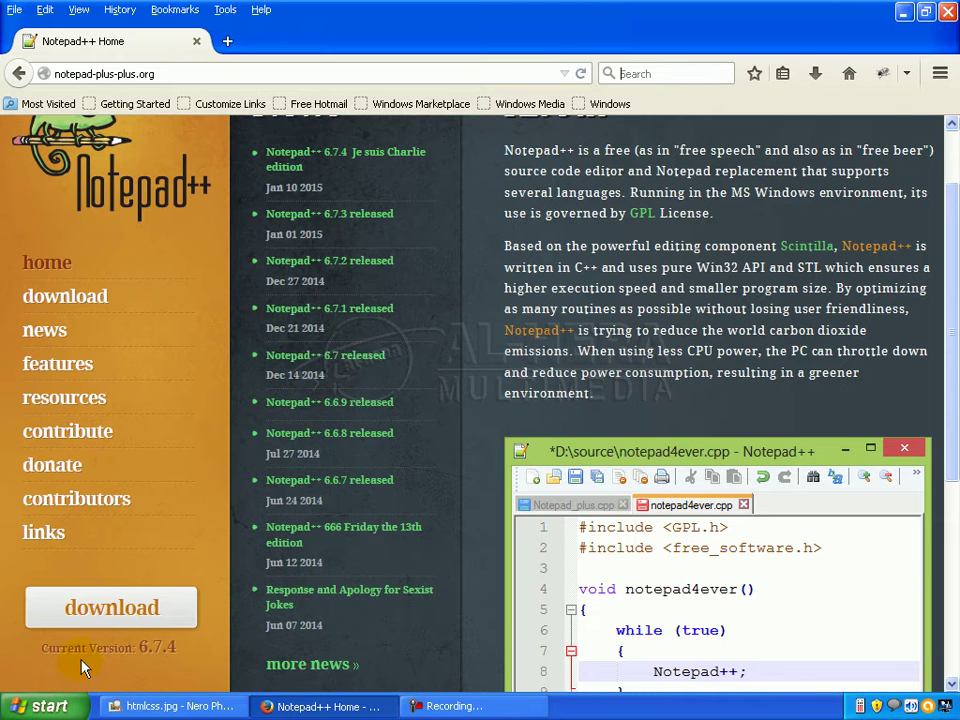
{"action": "left_click", "coordinate": [113, 615]}
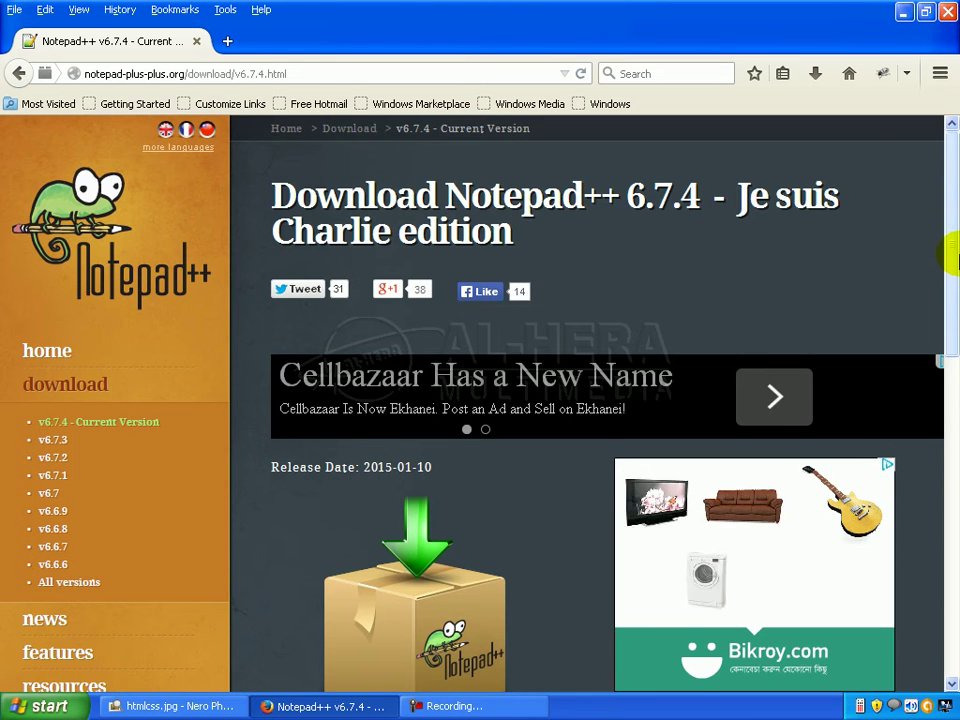
Download and save the Notepad++ installer npp.6.7.4.Installer.exe, checking its progress in the downloads list.
{"action": "left_click_drag", "start_coordinate": [953, 257], "coordinate": [953, 367]}
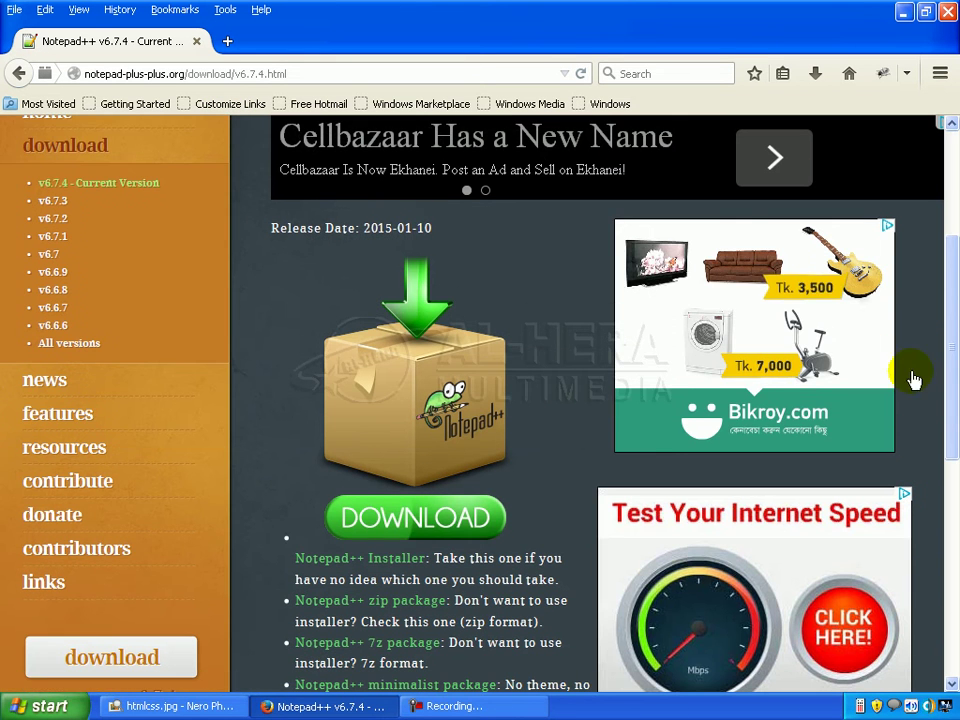
{"action": "left_click", "coordinate": [412, 522]}
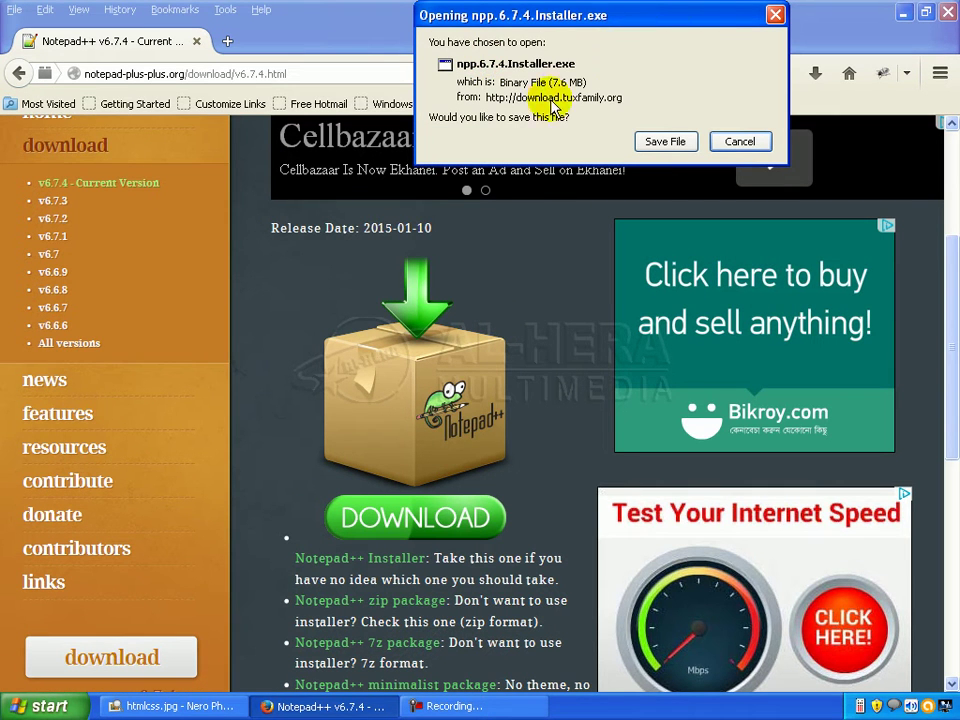
{"action": "left_click", "coordinate": [664, 143]}
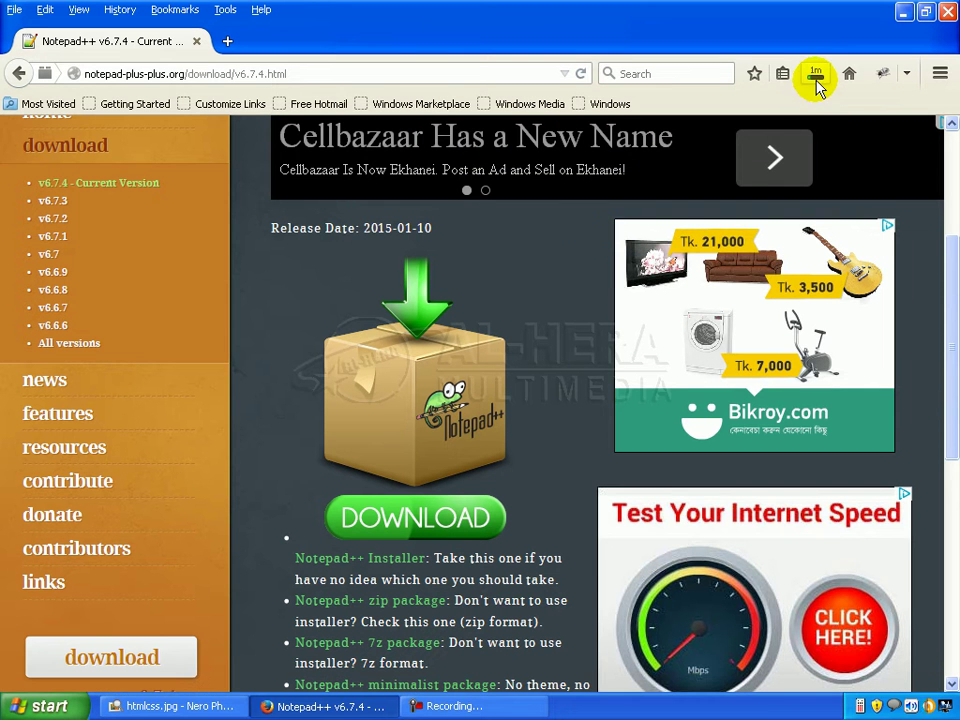
{"action": "left_click", "coordinate": [816, 75]}
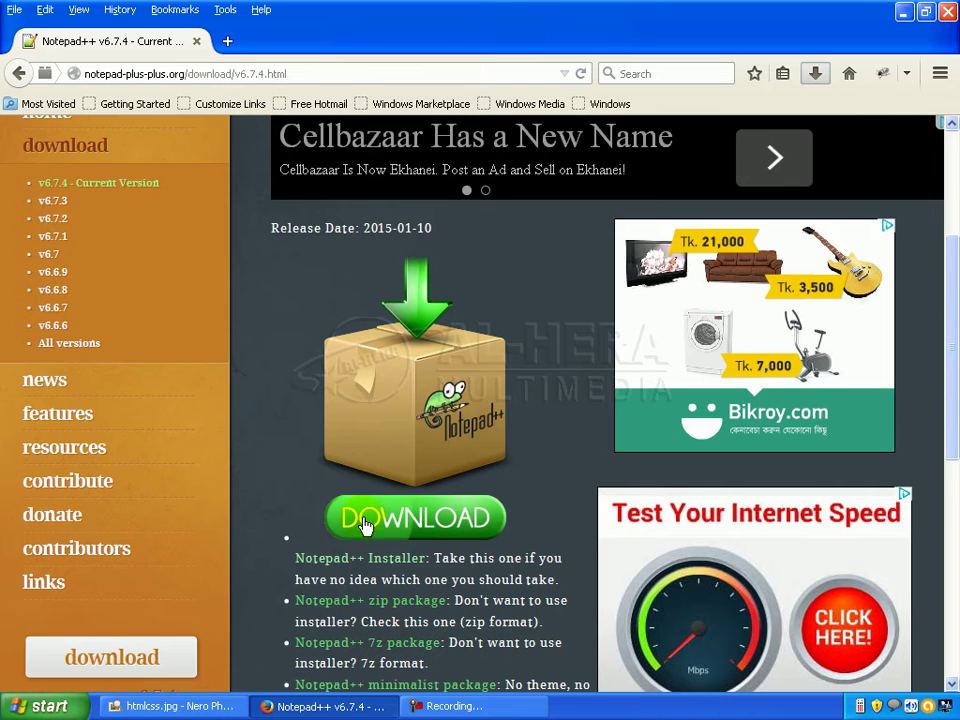
Shrink the browser window, place the downloaded Notepad++ installer on the desktop, and minimize the browser.
{"action": "left_click", "coordinate": [932, 12]}
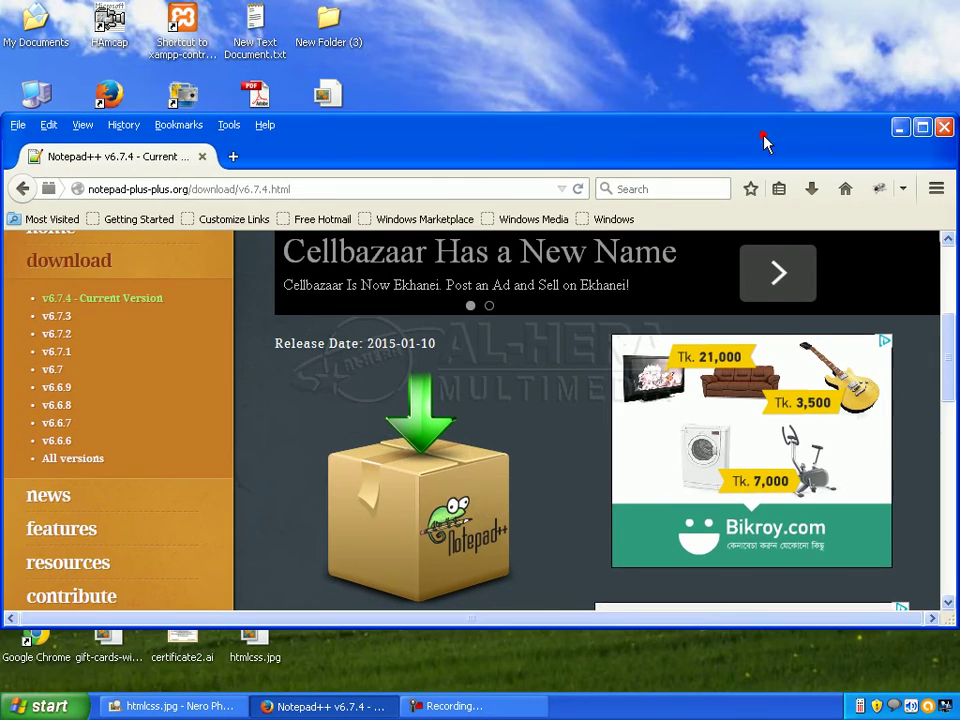
{"action": "left_click_drag", "start_coordinate": [760, 135], "coordinate": [708, 128]}
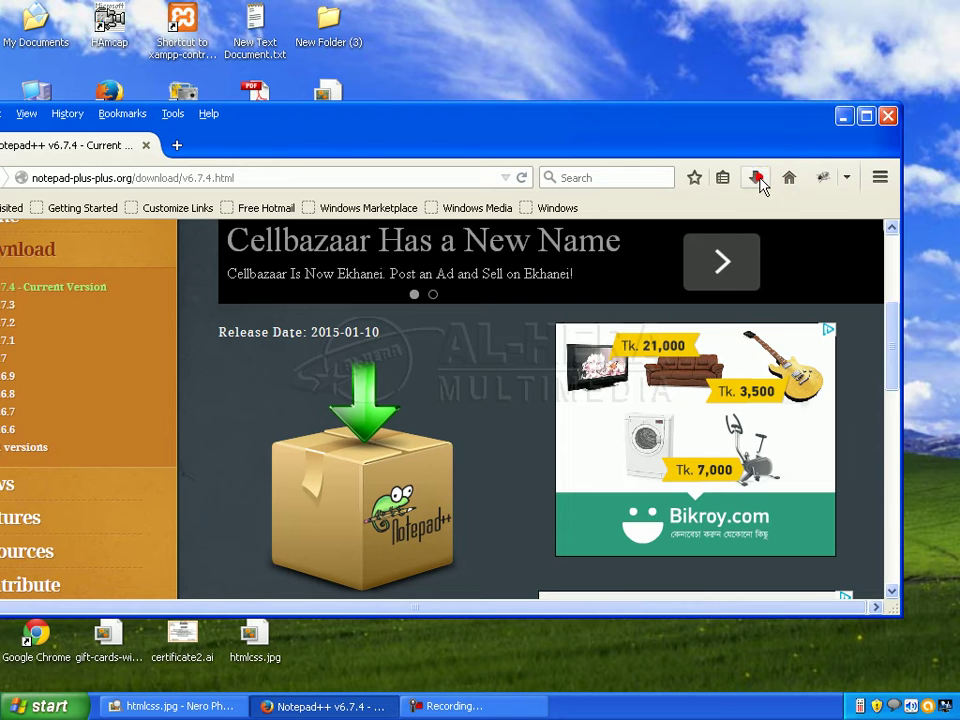
{"action": "left_click_drag", "start_coordinate": [567, 283], "coordinate": [610, 32]}
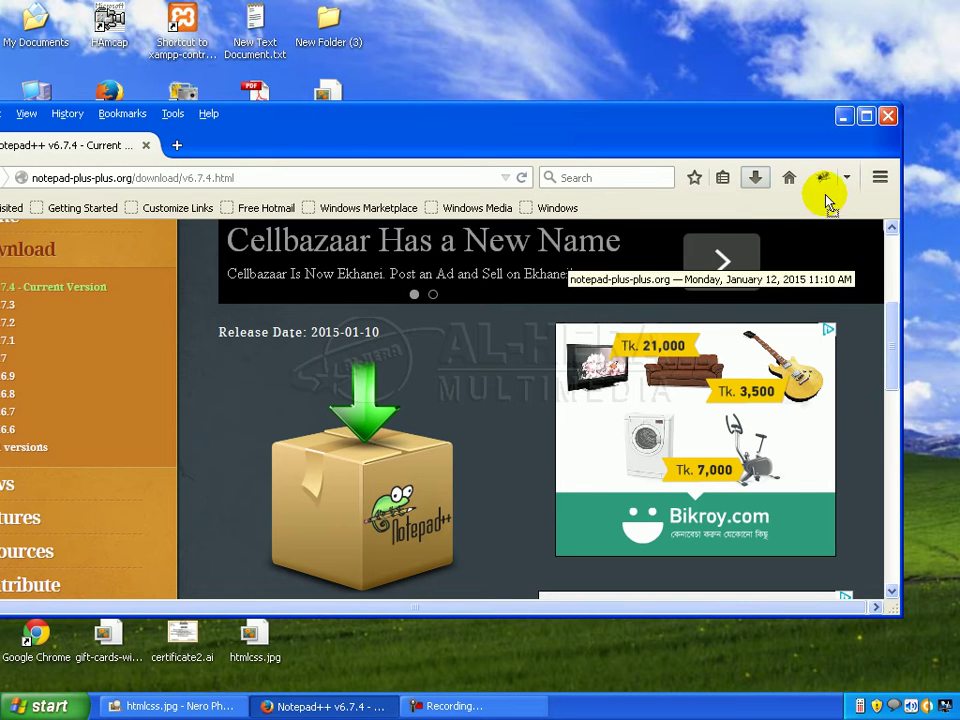
{"action": "left_click", "coordinate": [846, 118]}
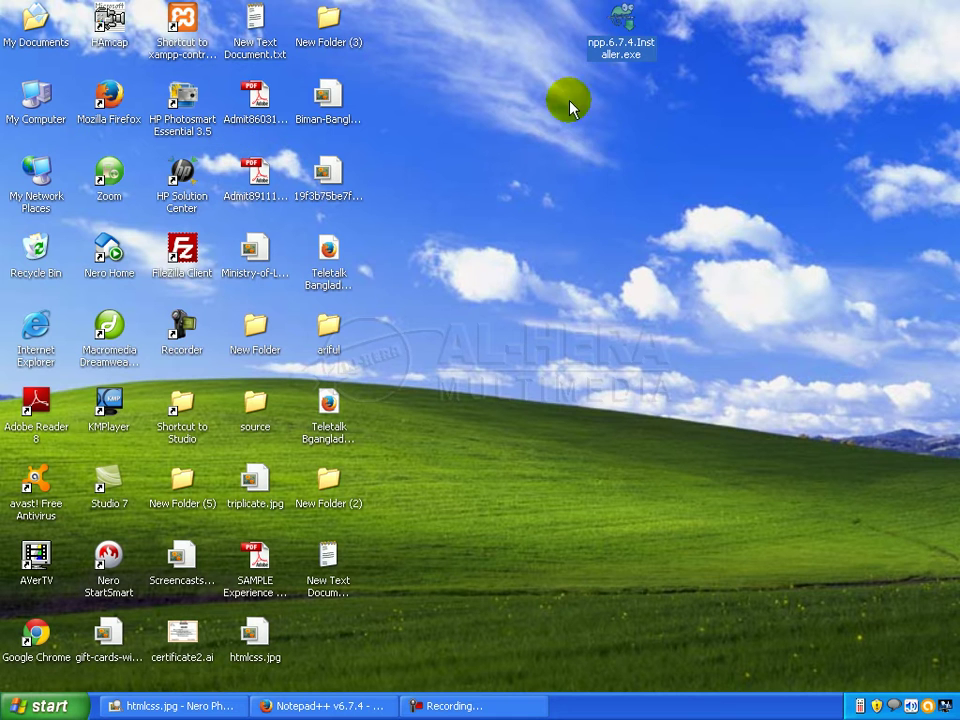
{"action": "left_click", "coordinate": [594, 174]}
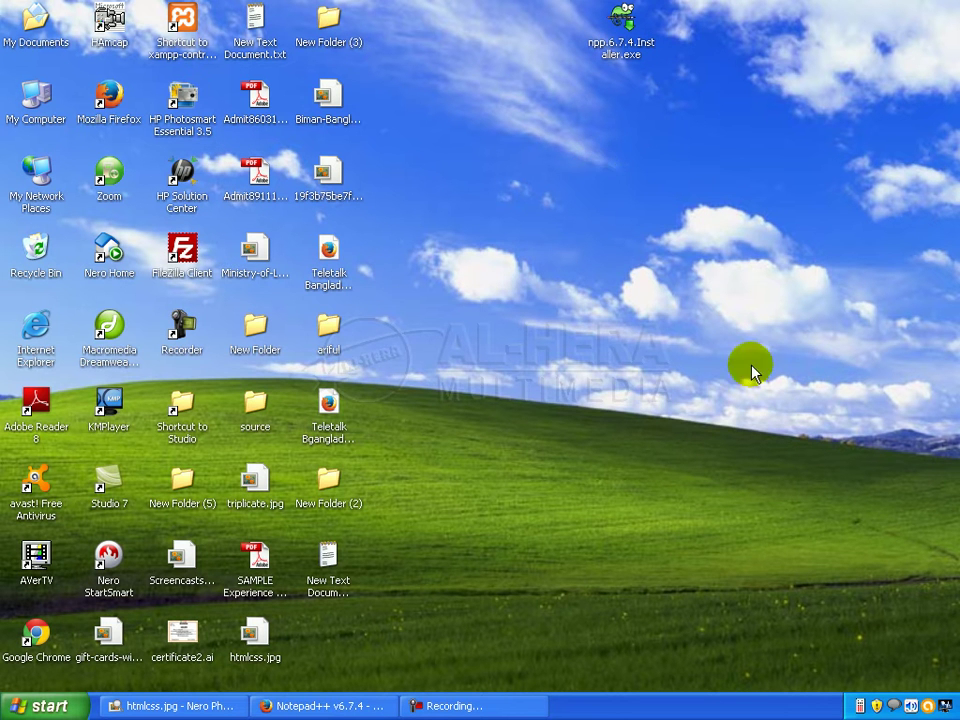
Run npp.6.7.4.Installer.exe from the desktop with English as the installer language and proceed to the license agreement.
{"action": "double_click", "coordinate": [618, 22]}
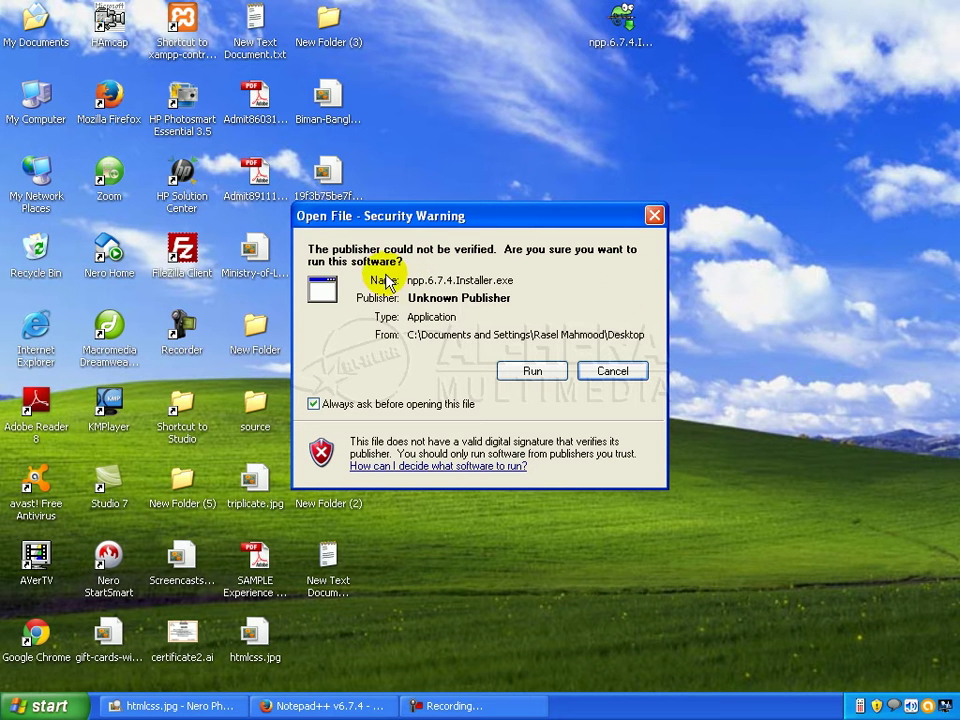
{"action": "left_click", "coordinate": [531, 371]}
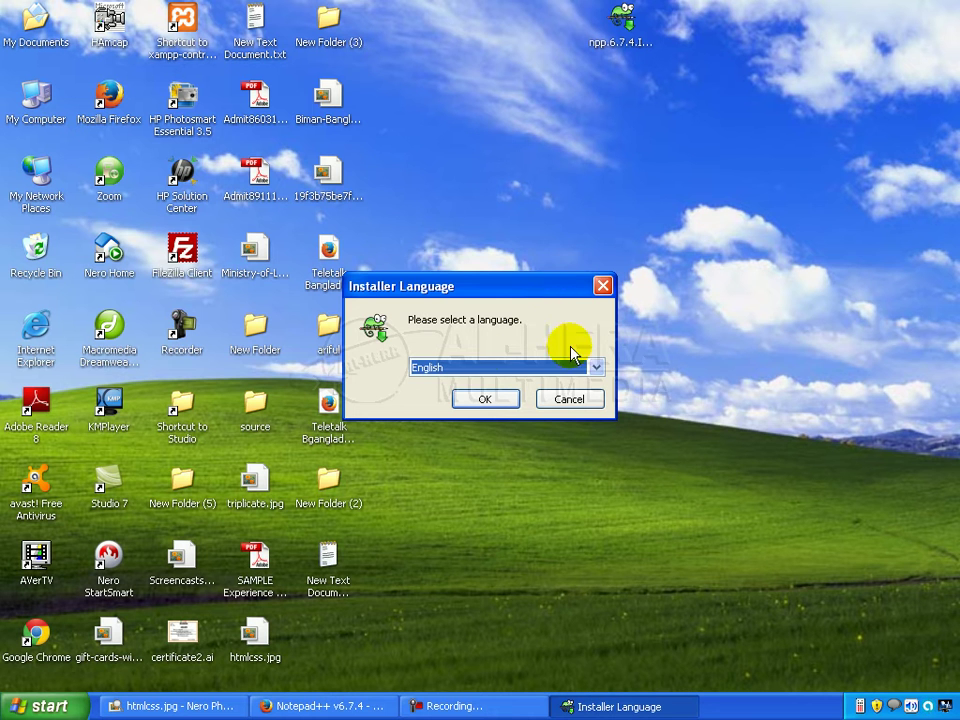
{"action": "left_click", "coordinate": [500, 402]}
{"action": "left_click", "coordinate": [584, 508]}
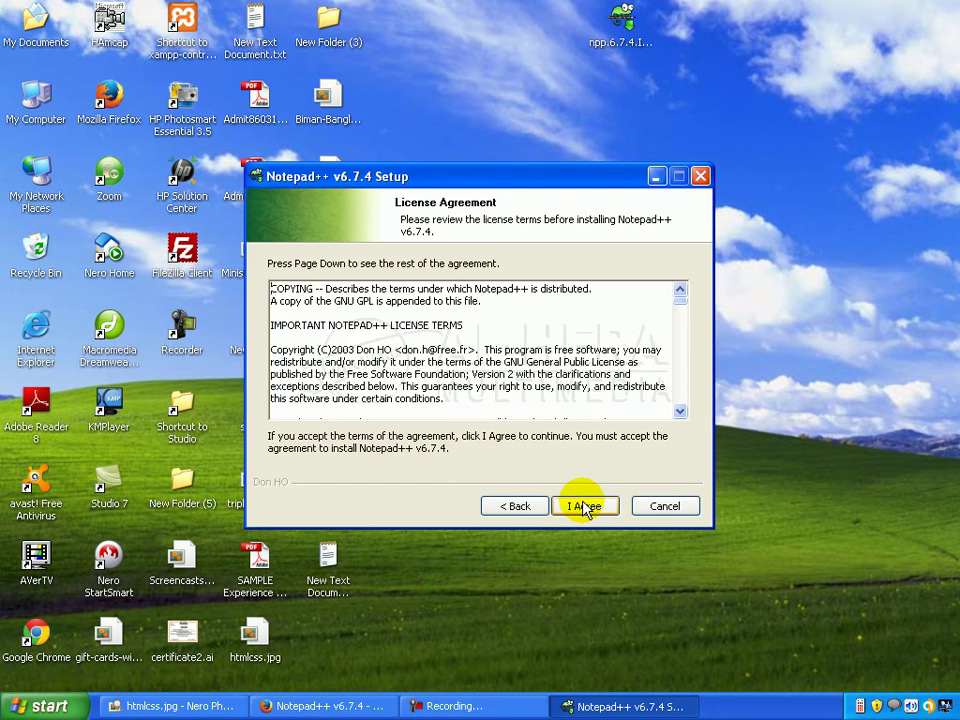
Accept the license agreement and keep the default install location and the preselected Custom components.
{"action": "left_click", "coordinate": [586, 507]}
{"action": "left_click", "coordinate": [600, 508]}
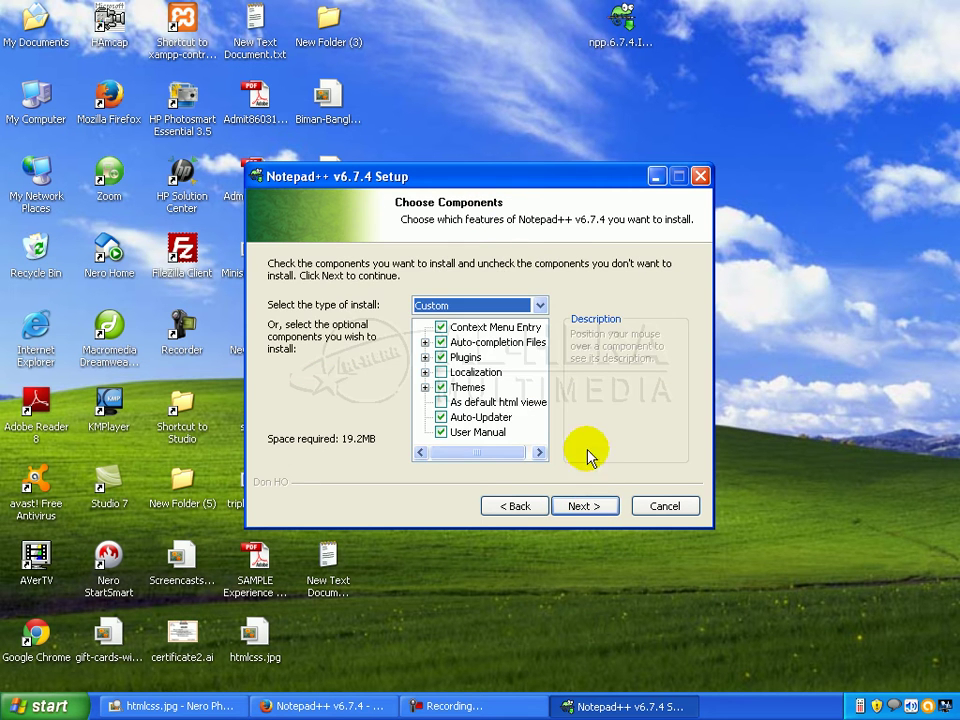
{"action": "left_click", "coordinate": [603, 508]}
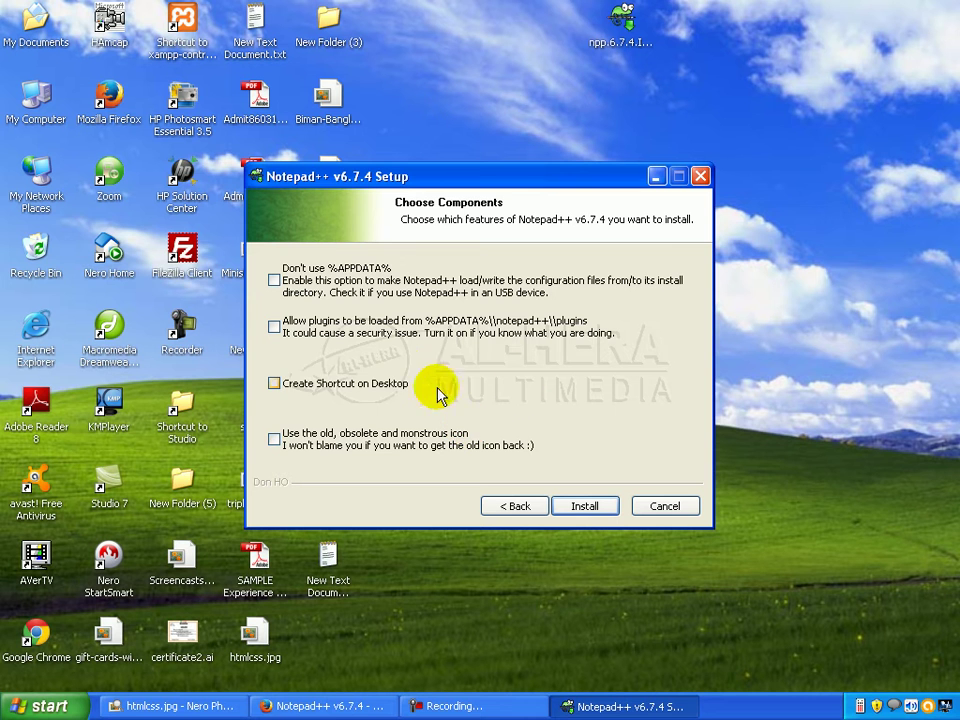
Install Notepad++ with the Create Shortcut on Desktop option enabled, and finish the setup without running the program.
{"action": "left_click", "coordinate": [274, 384]}
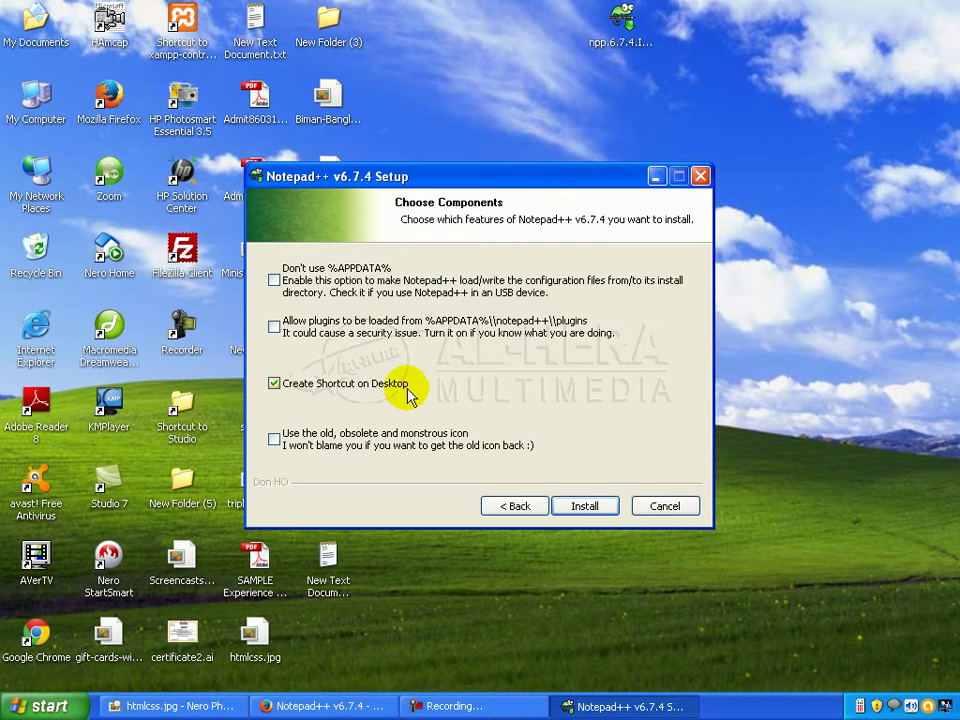
{"action": "left_click", "coordinate": [587, 507]}
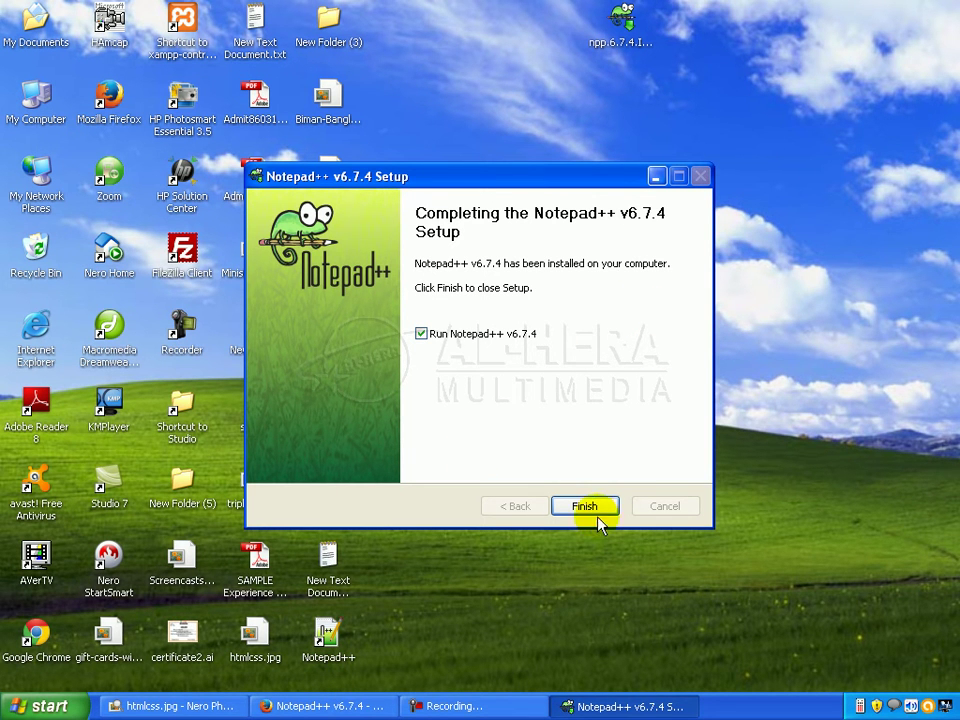
{"action": "left_click", "coordinate": [421, 333]}
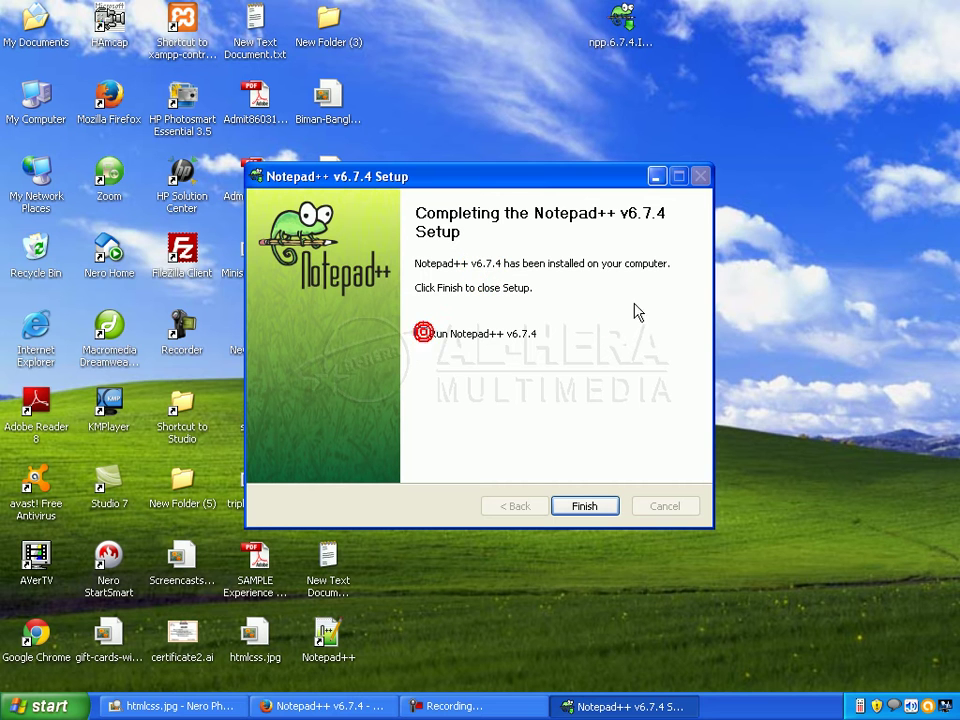
{"action": "left_click", "coordinate": [584, 506]}
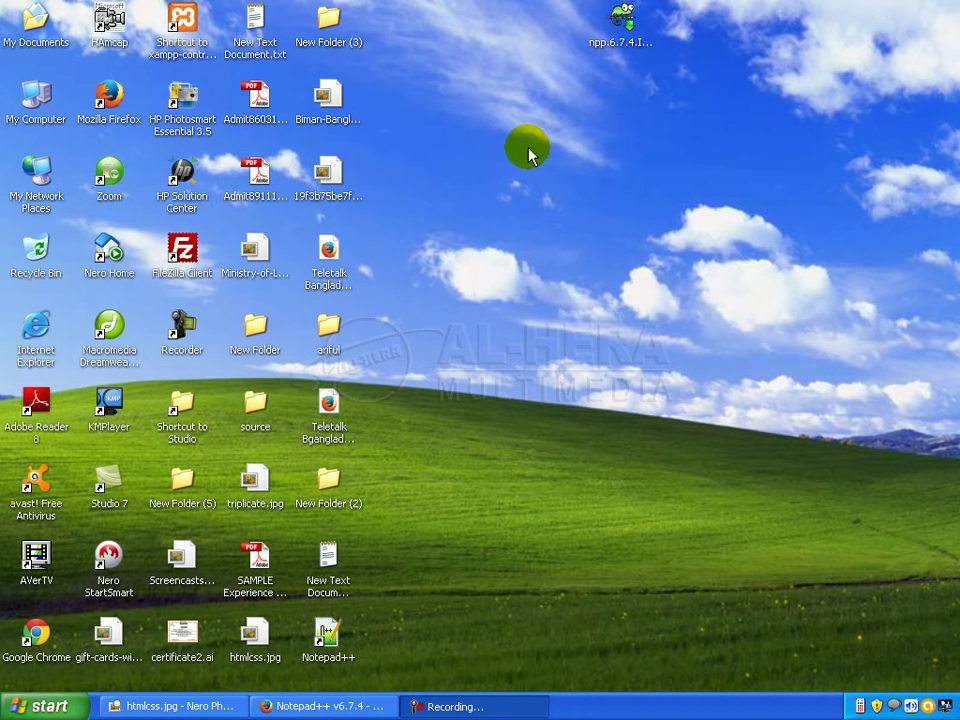
Create a new folder on the desktop named "HTML and CSS".
{"action": "right_click", "coordinate": [437, 38]}
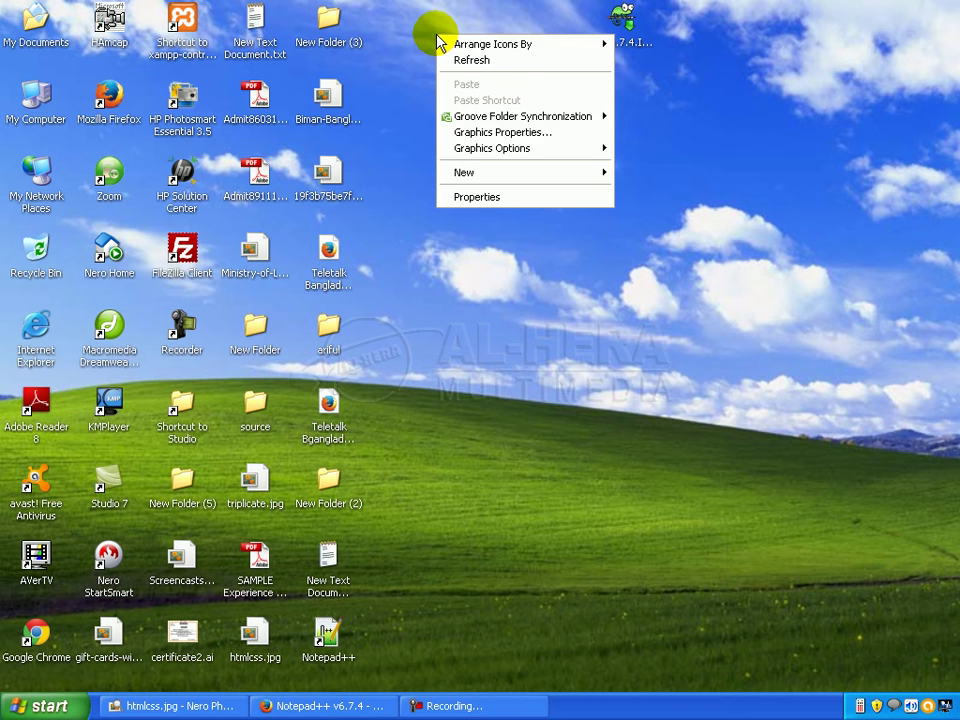
{"action": "mouse_move", "coordinate": [510, 174]}
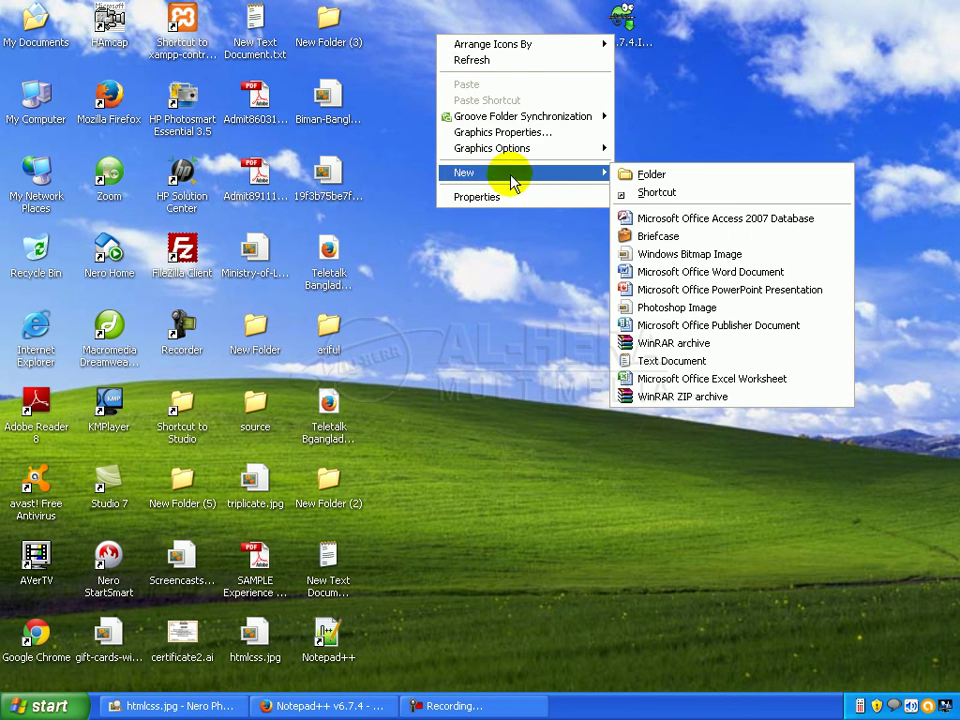
{"action": "left_click", "coordinate": [687, 176]}
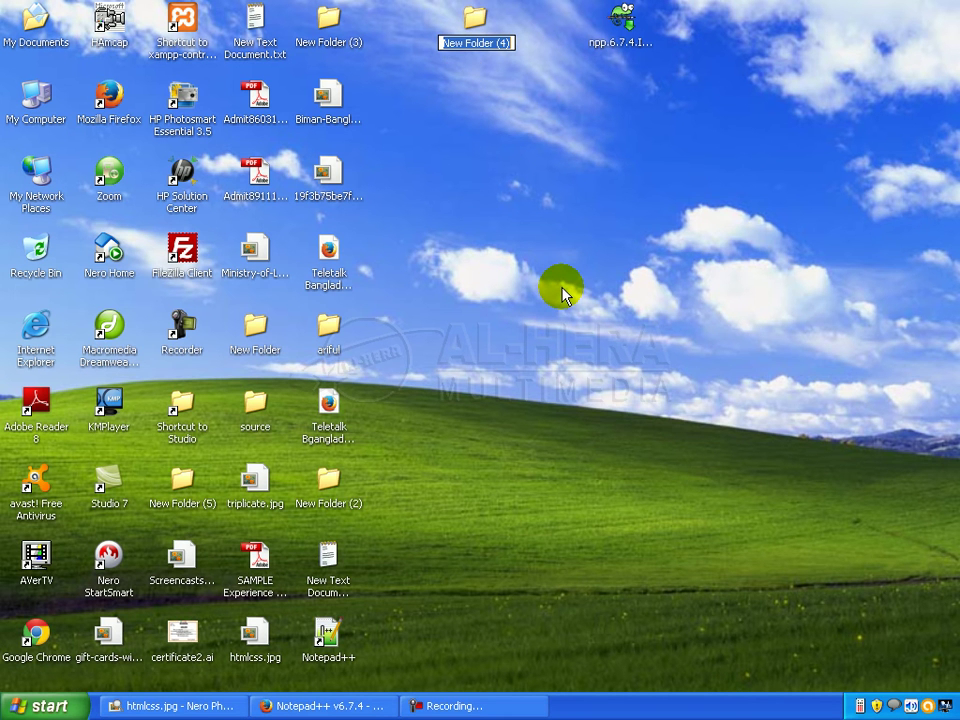
{"action": "type", "text": "HTML"}
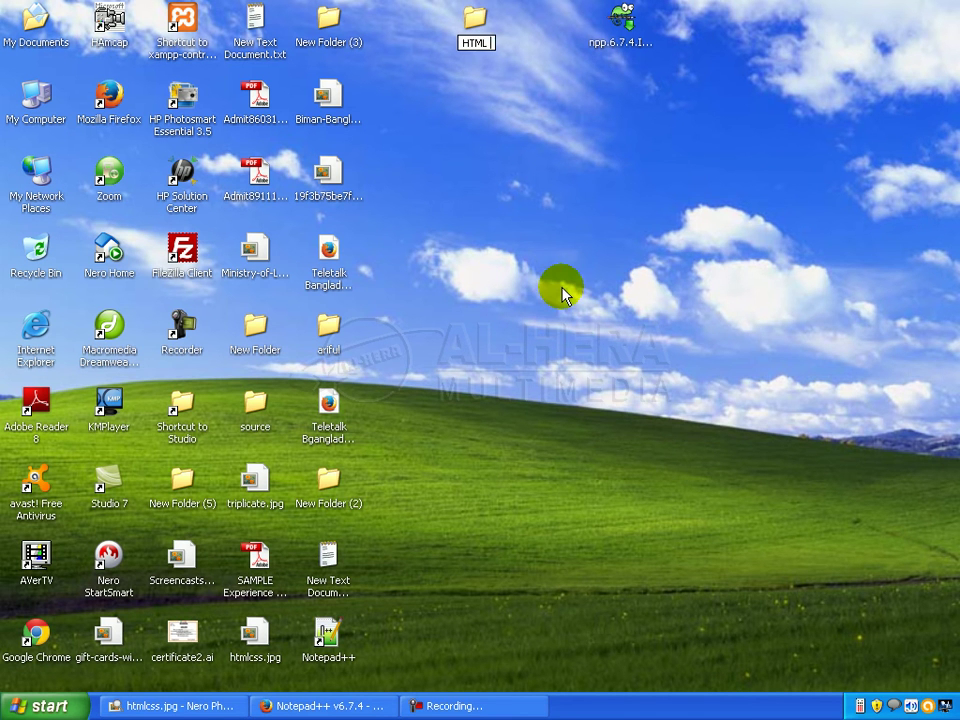
{"action": "type", "text": " and "}
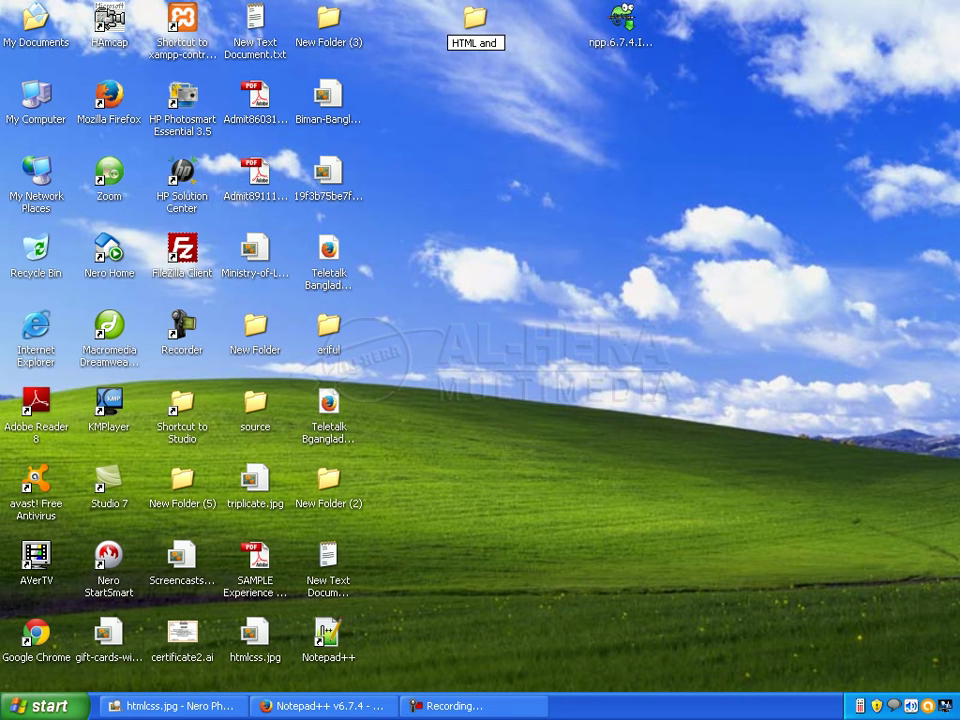
{"action": "type", "text": "CSS"}
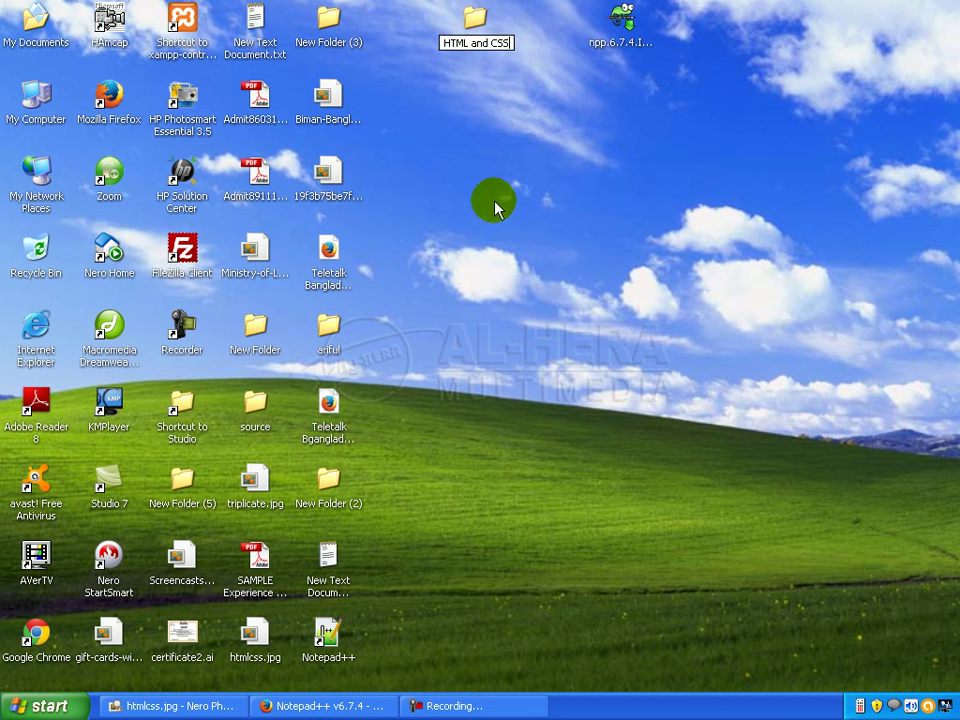
{"action": "key", "text": "Return"}
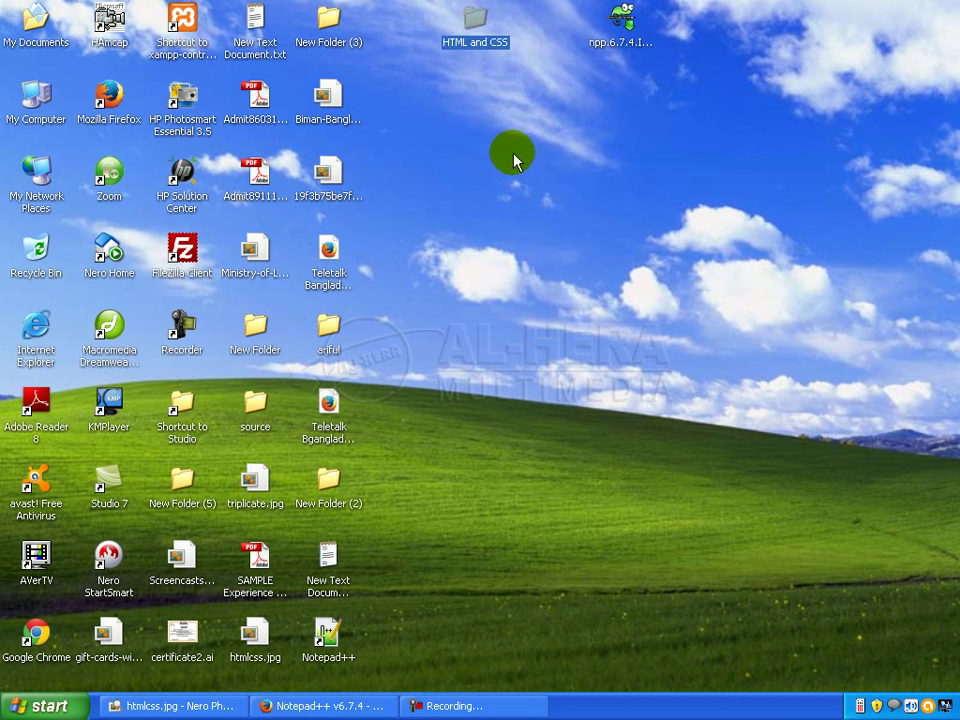
Move the "HTML and CSS" folder next to New Folder (3) on the desktop and deselect it.
{"action": "left_click", "coordinate": [611, 118]}
{"action": "left_click", "coordinate": [476, 38]}
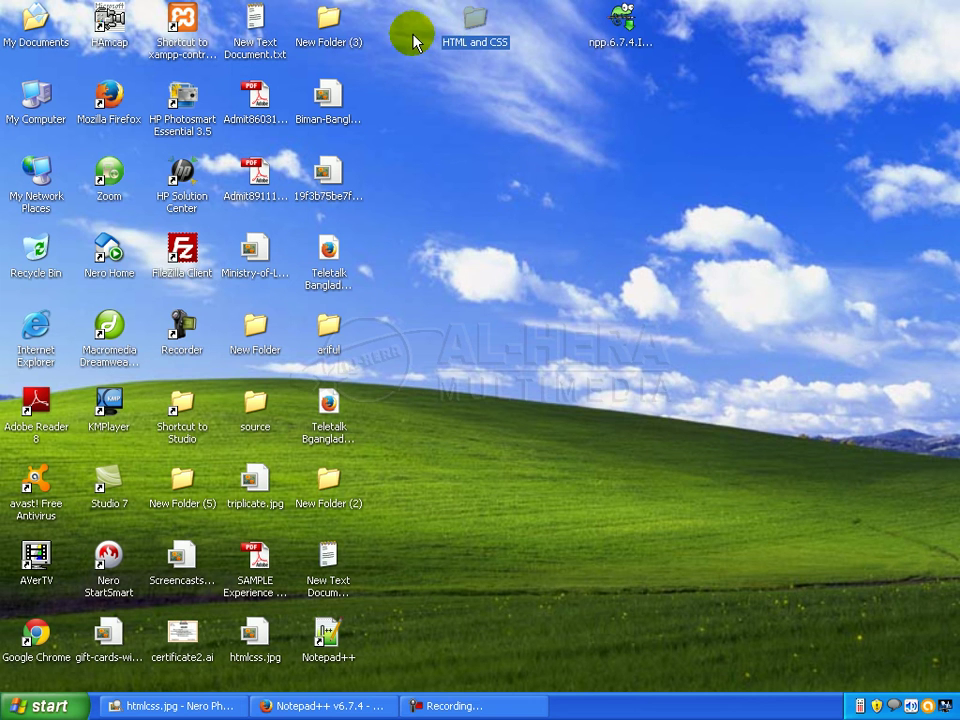
{"action": "left_click_drag", "start_coordinate": [415, 40], "coordinate": [402, 38]}
{"action": "left_click", "coordinate": [465, 122]}
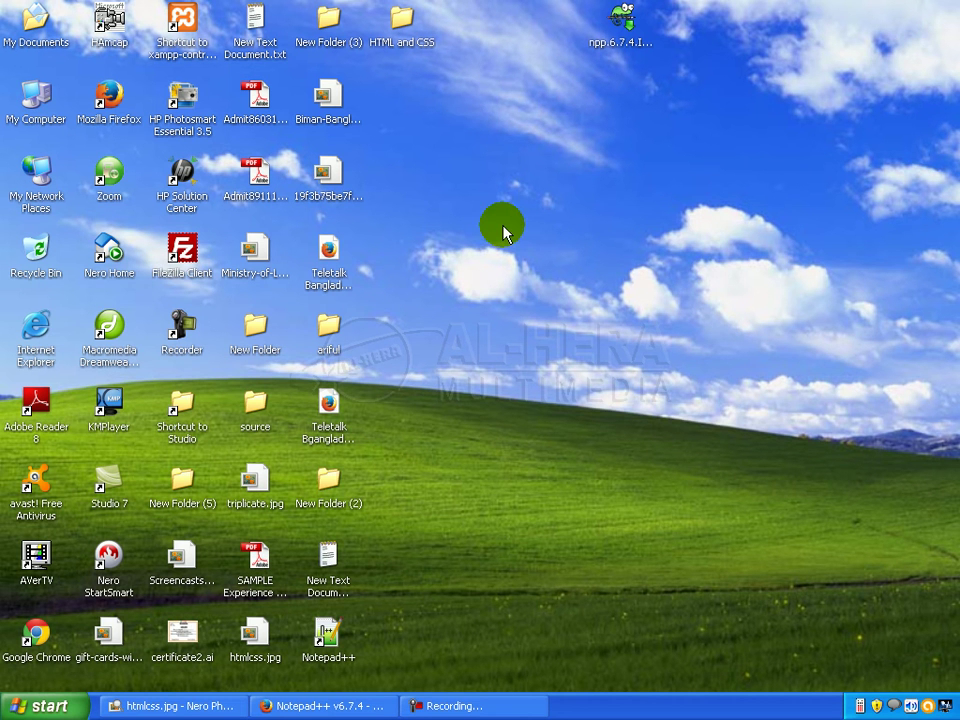